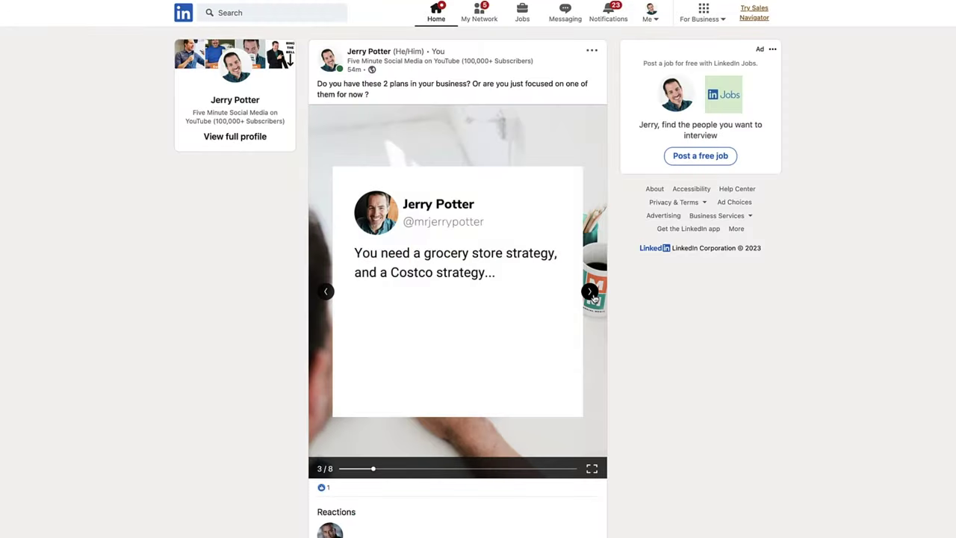
Advance the example carousel post forward by two slides
click(591, 292)
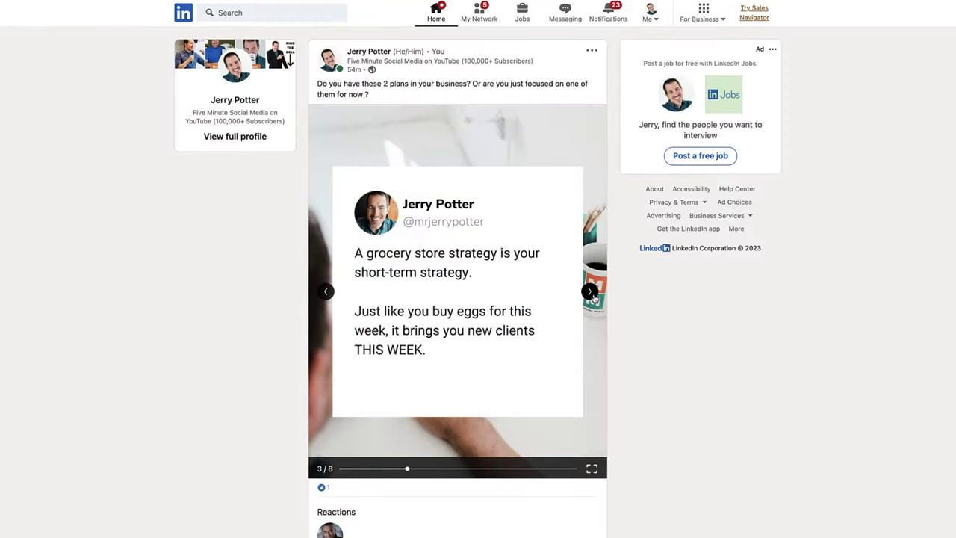
click(590, 292)
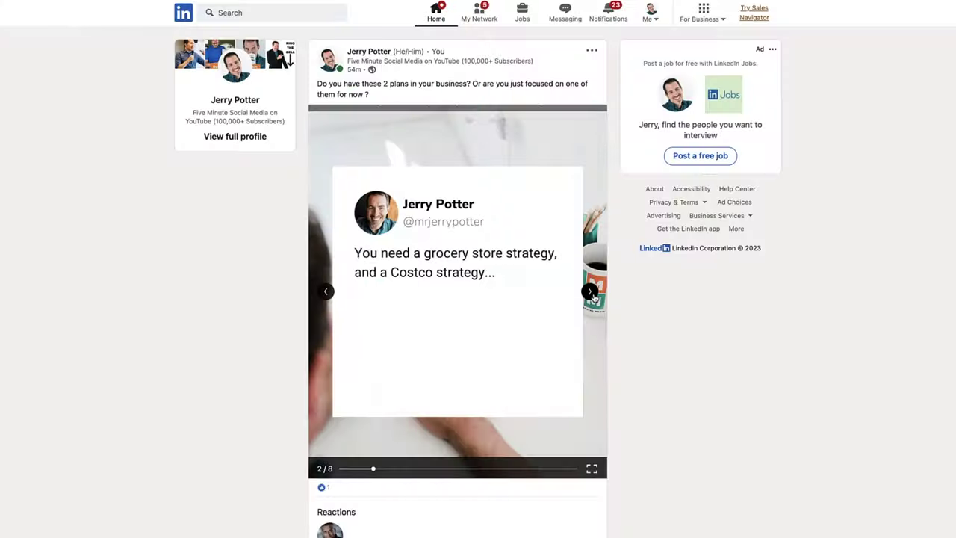
Page the example carousel forward from slide 2 to slide 6 of 8
click(590, 293)
click(591, 293)
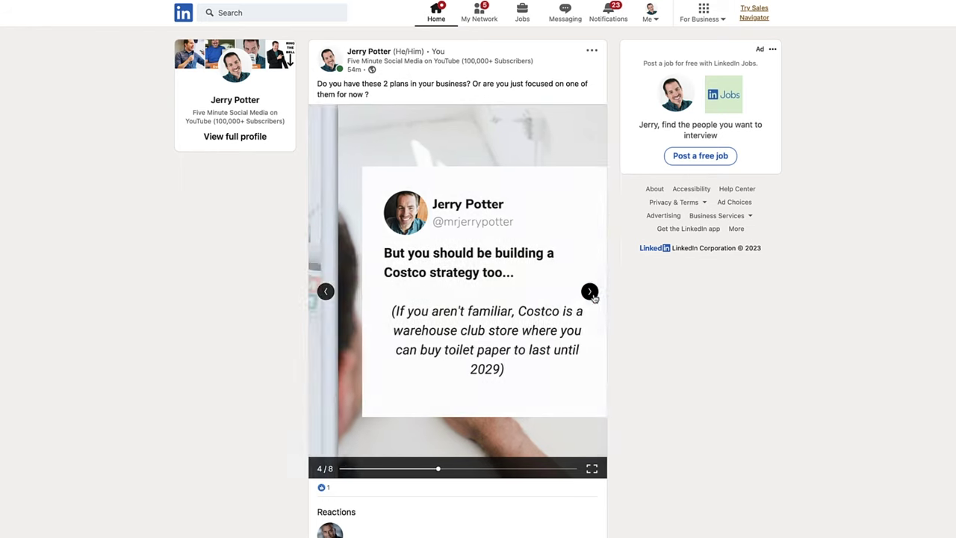
click(590, 293)
click(590, 293)
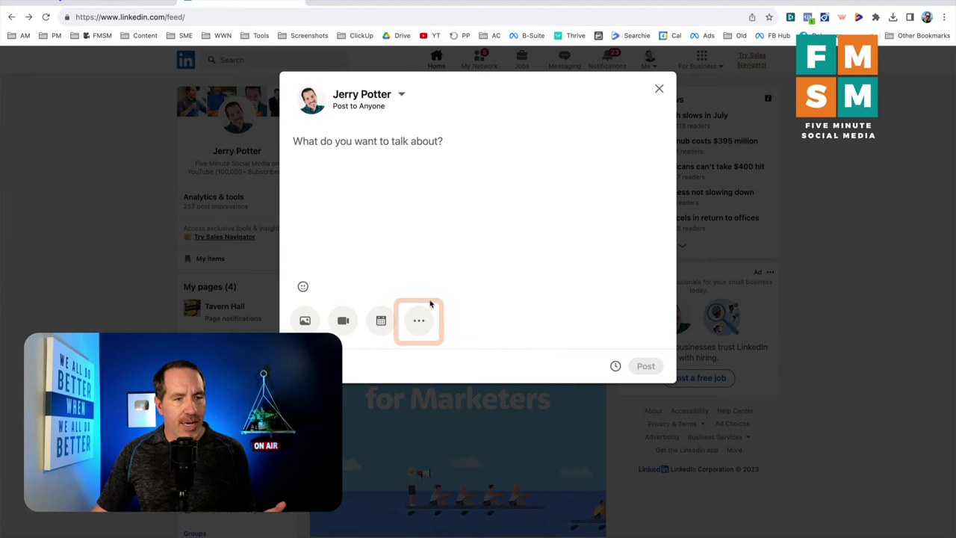
Expand the new post's More options to show every attachment type
click(419, 323)
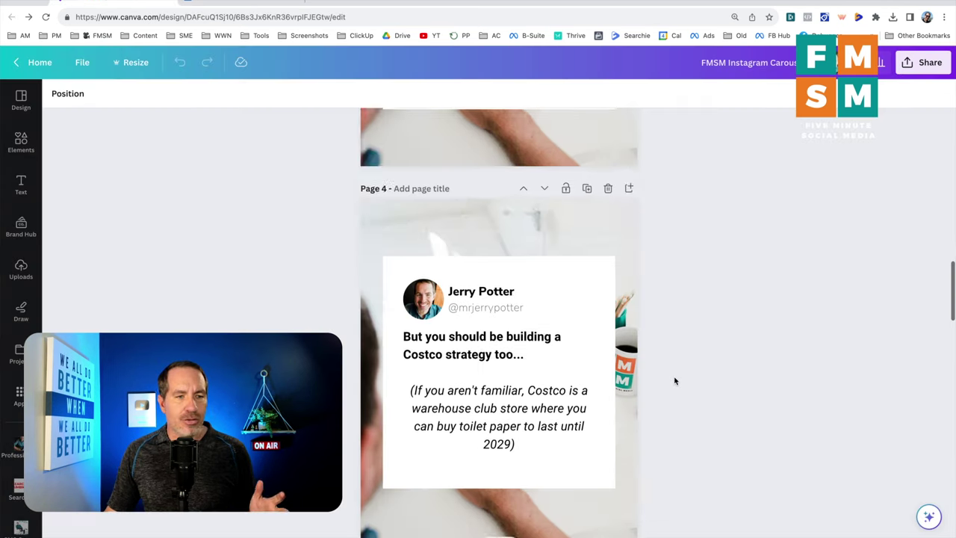
Scroll the Canva carousel design back to Page 1 and open its Share panel
scroll(675, 381, down, 5)
scroll(674, 381, up, 15)
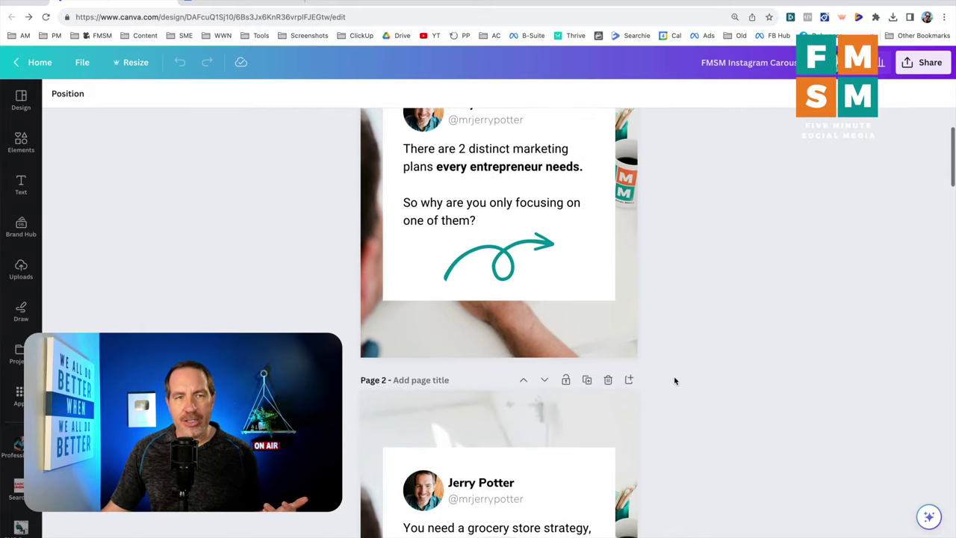
scroll(674, 381, up, 3)
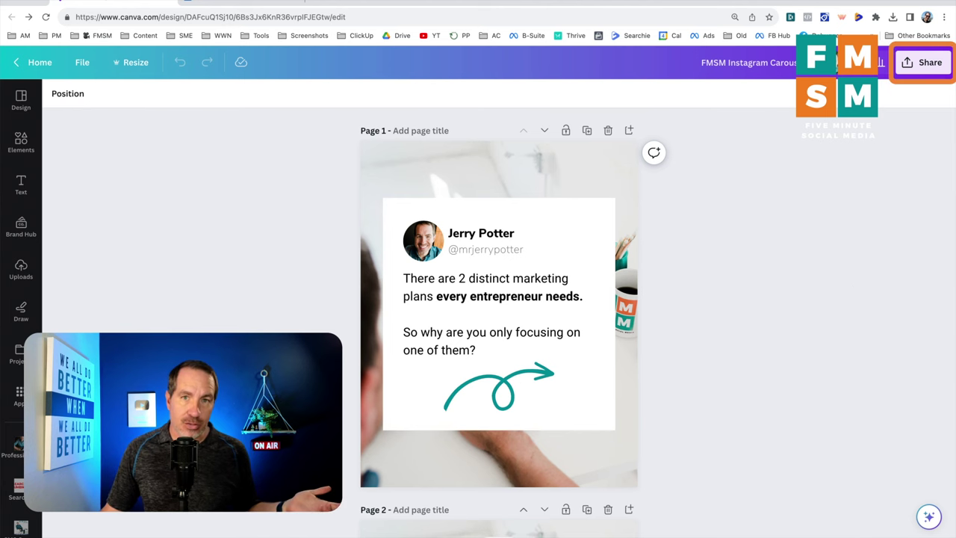
click(917, 65)
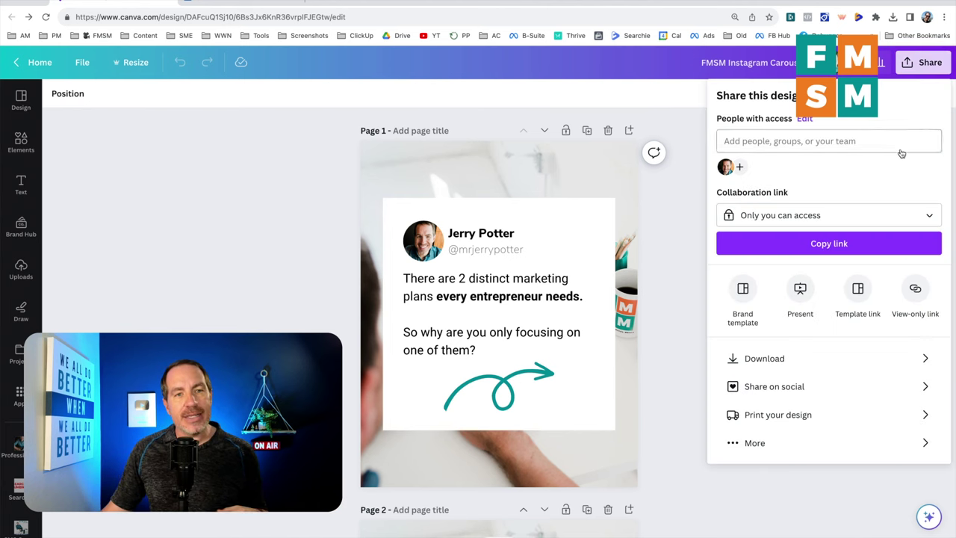
Download all 8 carousel pages from Canva as a PDF Print file
click(777, 358)
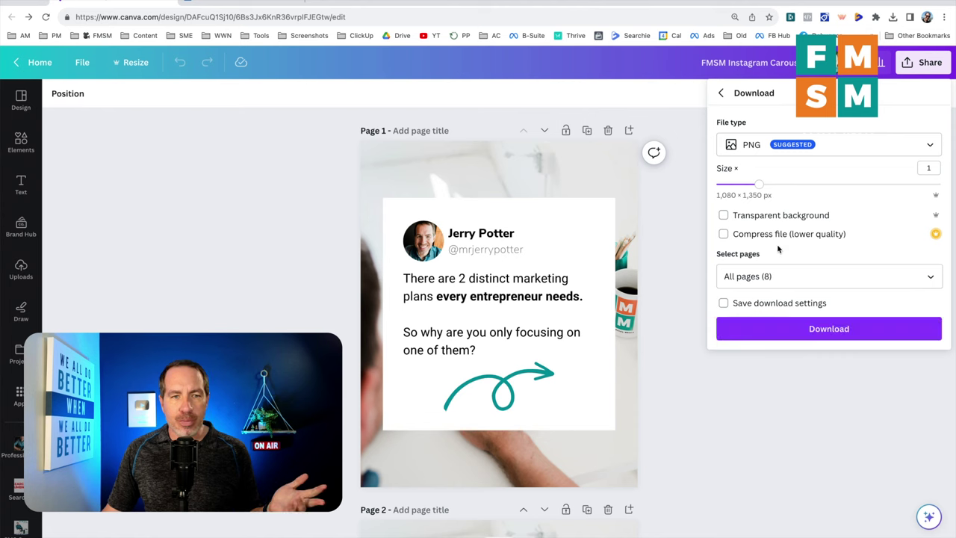
click(779, 152)
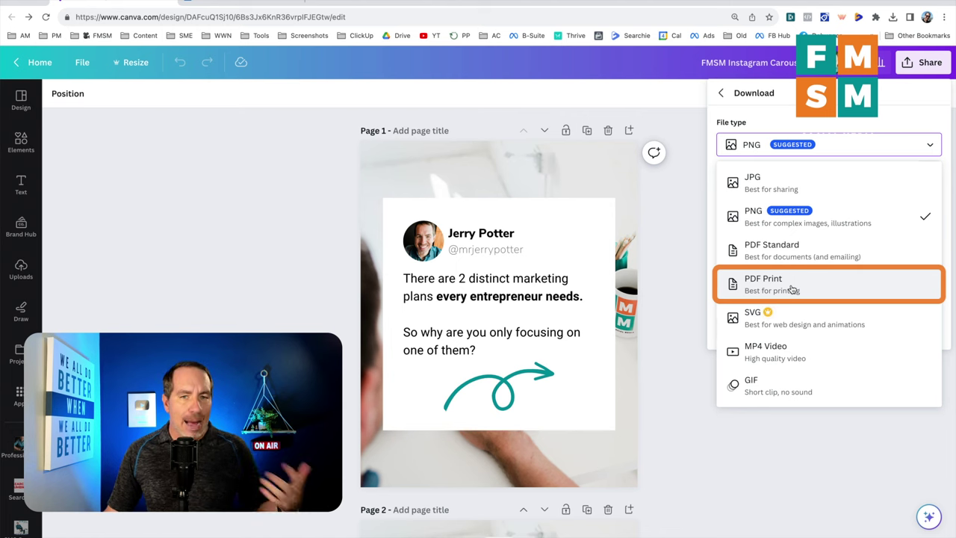
click(793, 290)
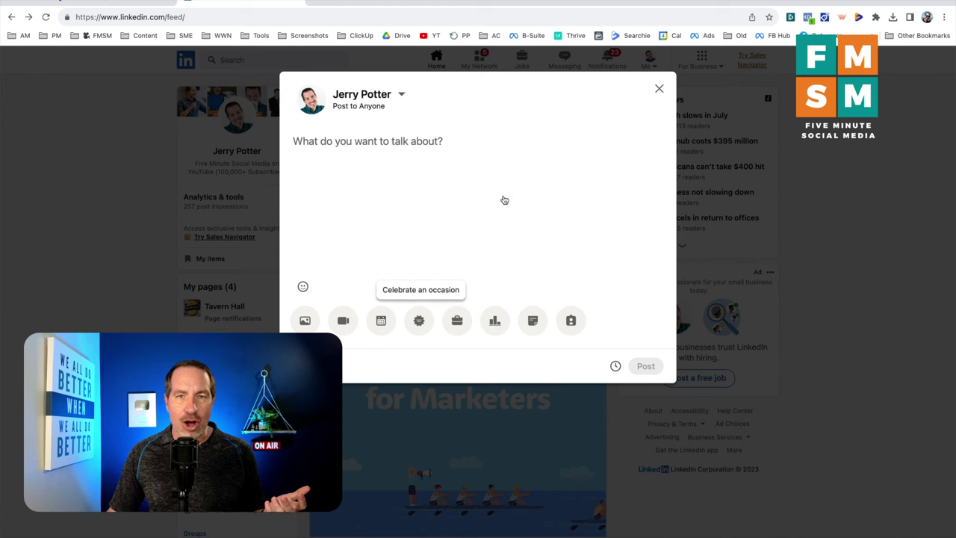
Attach FMSM Instagram Carousel.pdf to the LinkedIn post as a document
click(533, 322)
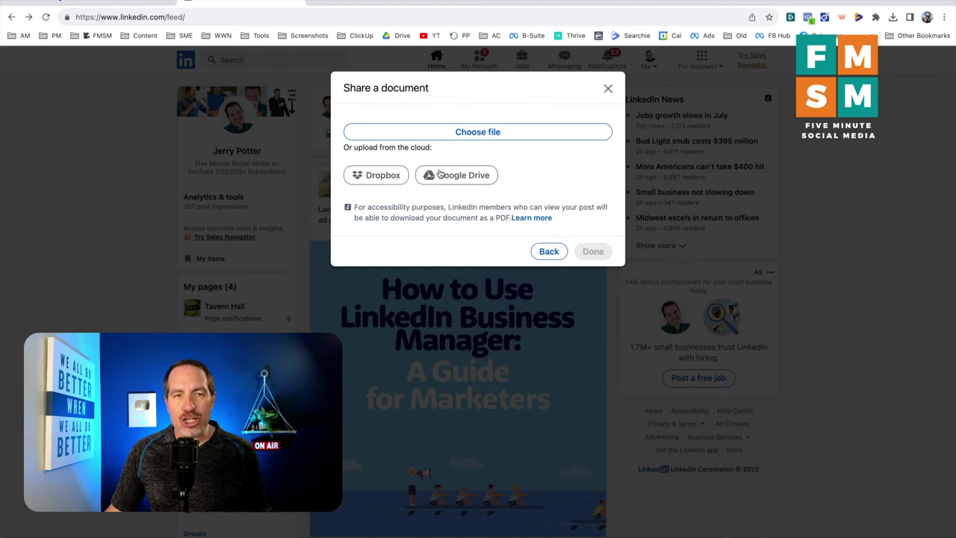
click(483, 136)
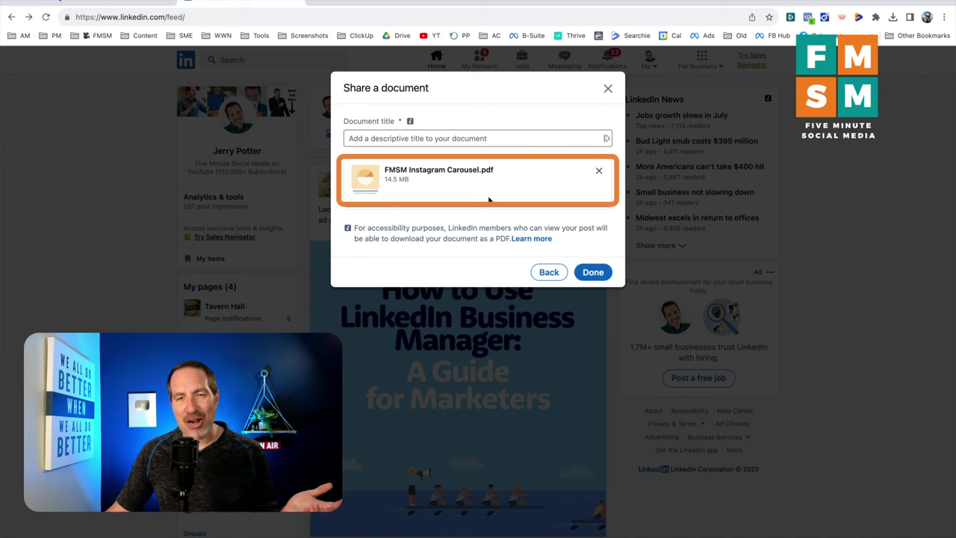
click(391, 139)
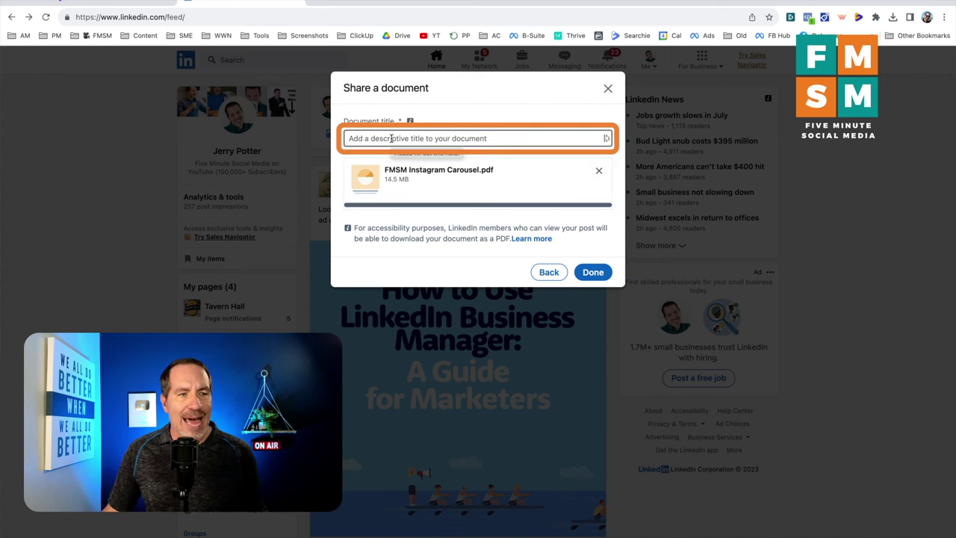
Title the document 'The 2 Marketing Plans Every Entrepreneur Needs' and page through its preview
text(The)
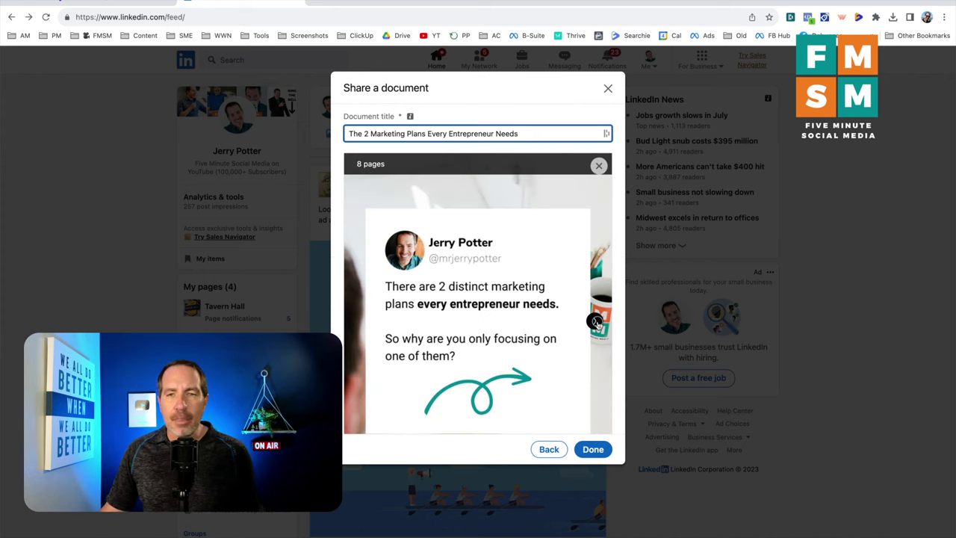
click(596, 321)
click(595, 321)
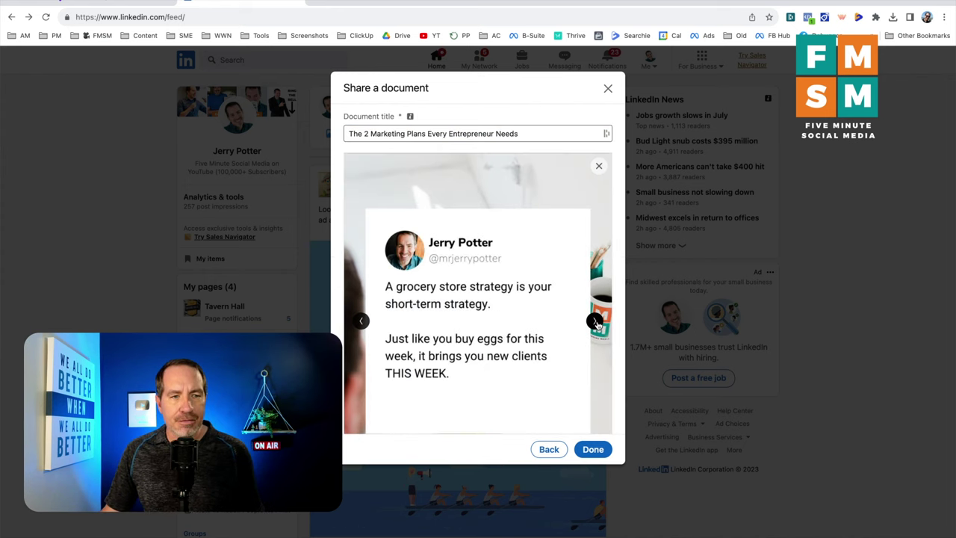
click(361, 322)
click(361, 322)
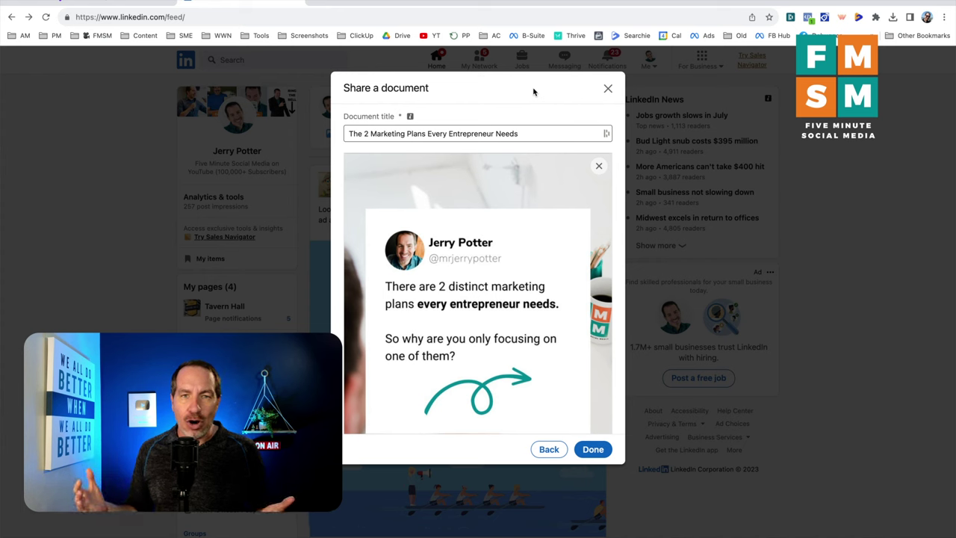
Check the note that viewers can download the PDF, then confirm the document
scroll(506, 216, down, 3)
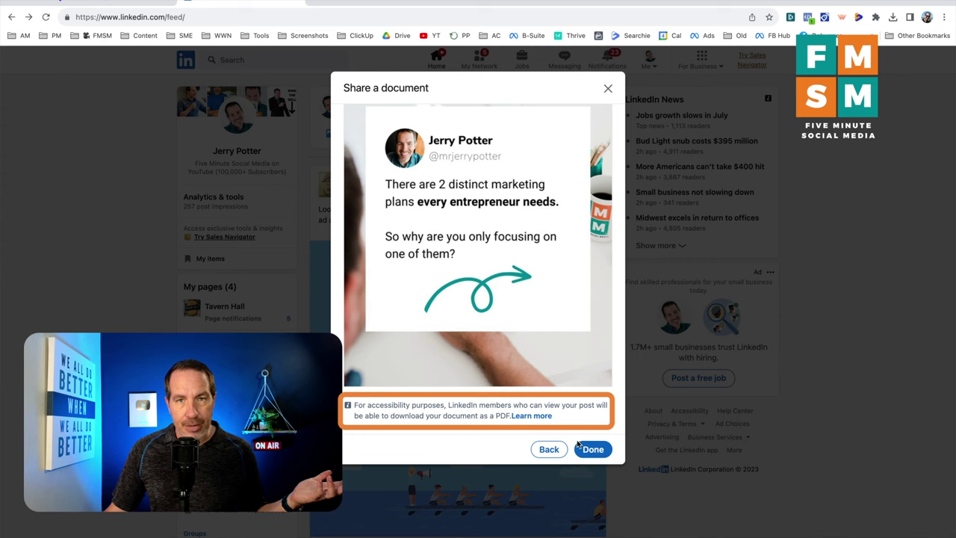
click(594, 449)
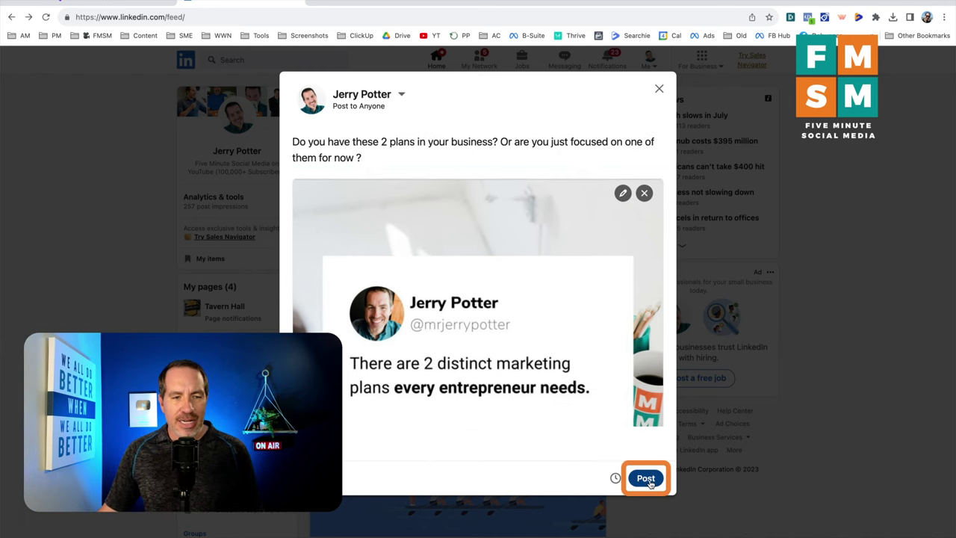
Publish the captioned 8-page carousel post to the feed
click(646, 478)
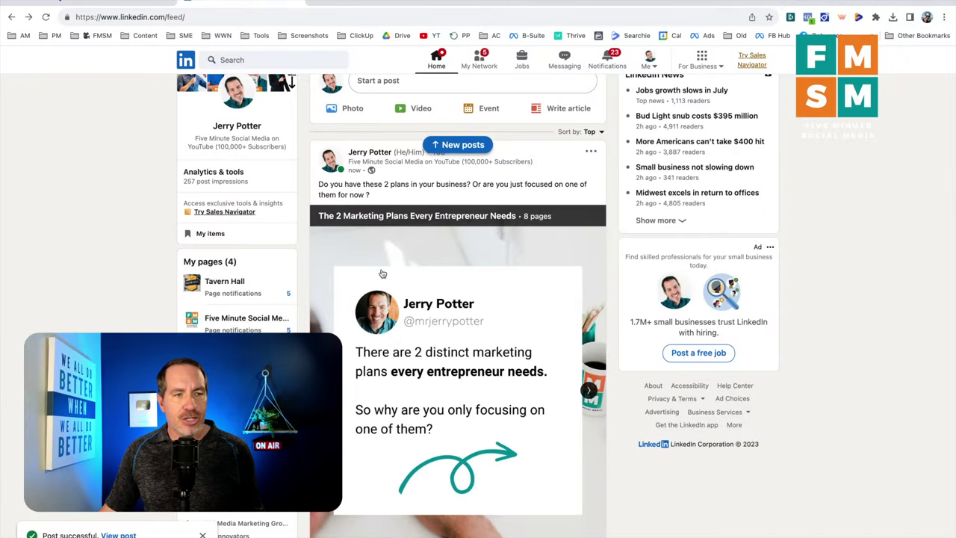
scroll(814, 471, down, 2)
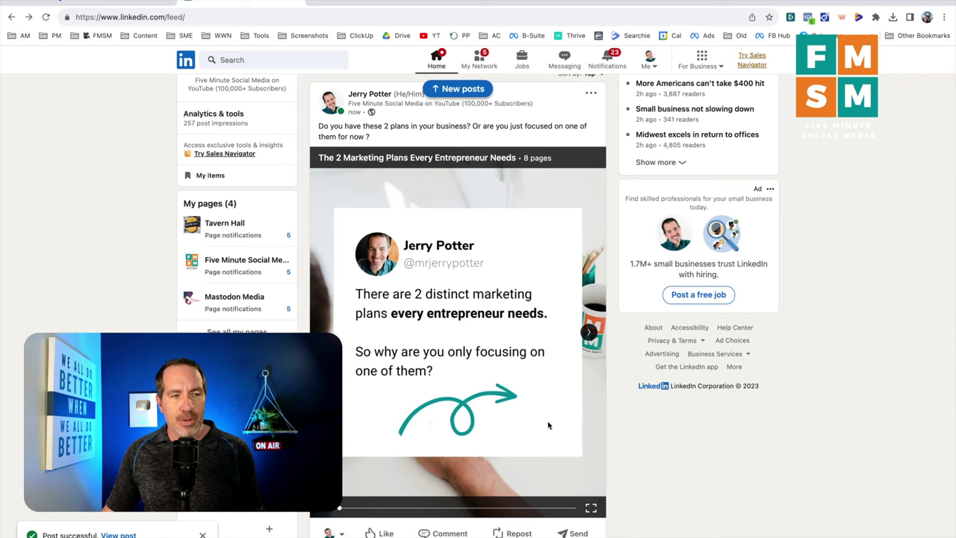
Page the published carousel forward to the long-term Costco strategy slide
click(590, 333)
click(590, 333)
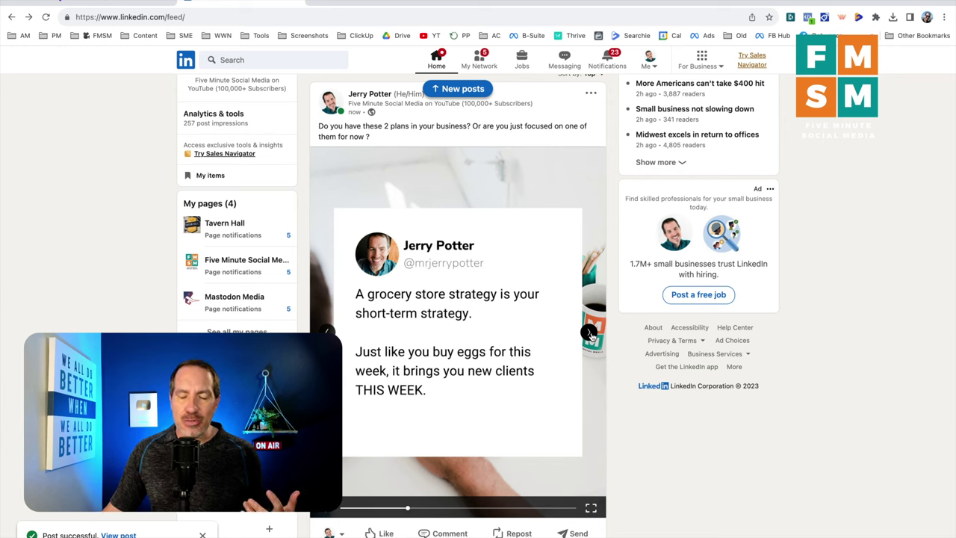
click(590, 334)
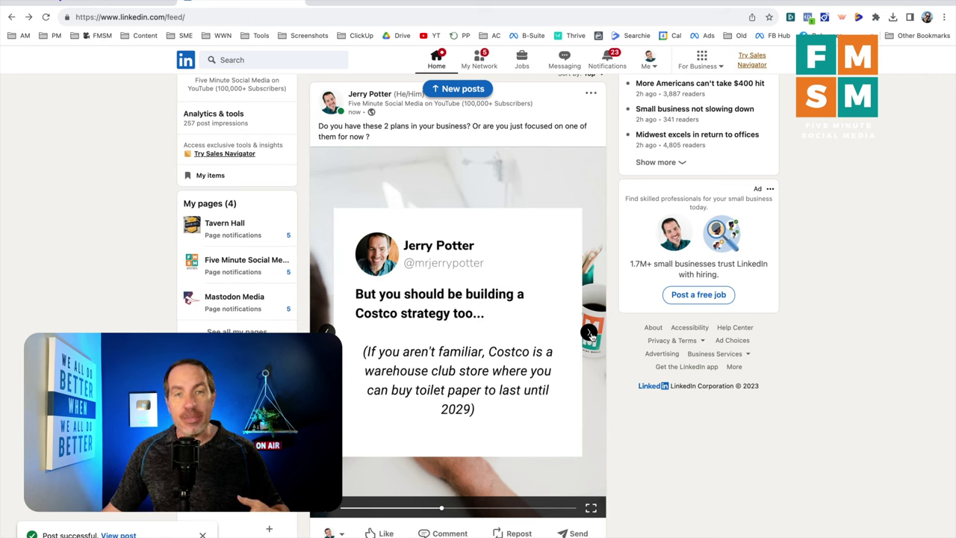
click(590, 335)
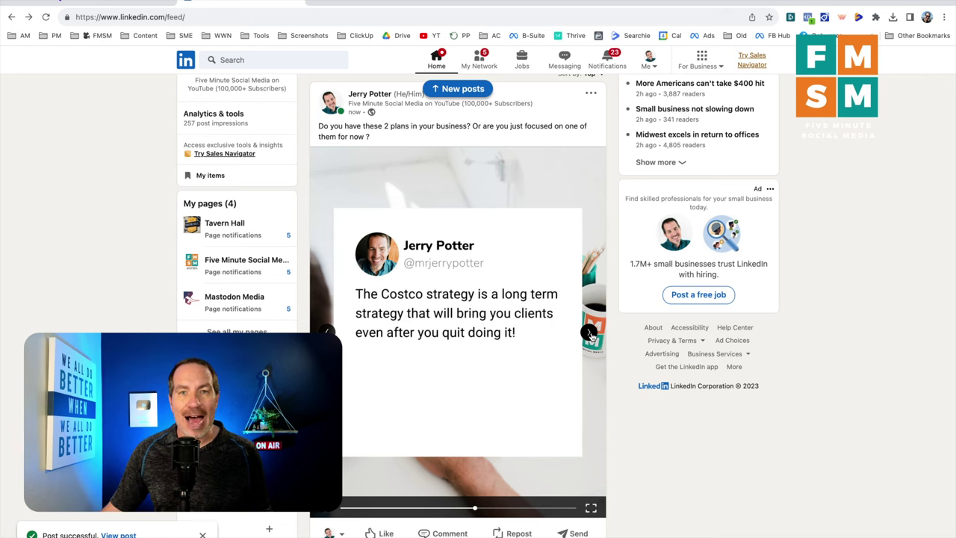